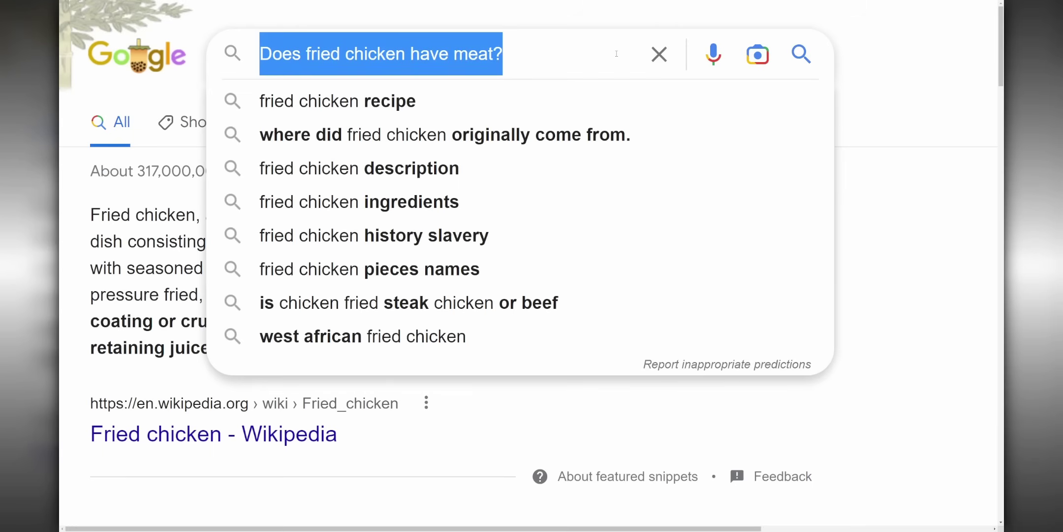
Search Google for 'Snap Camera' and open the official snapcamera.snapchat.com site
type("Snap Camera")
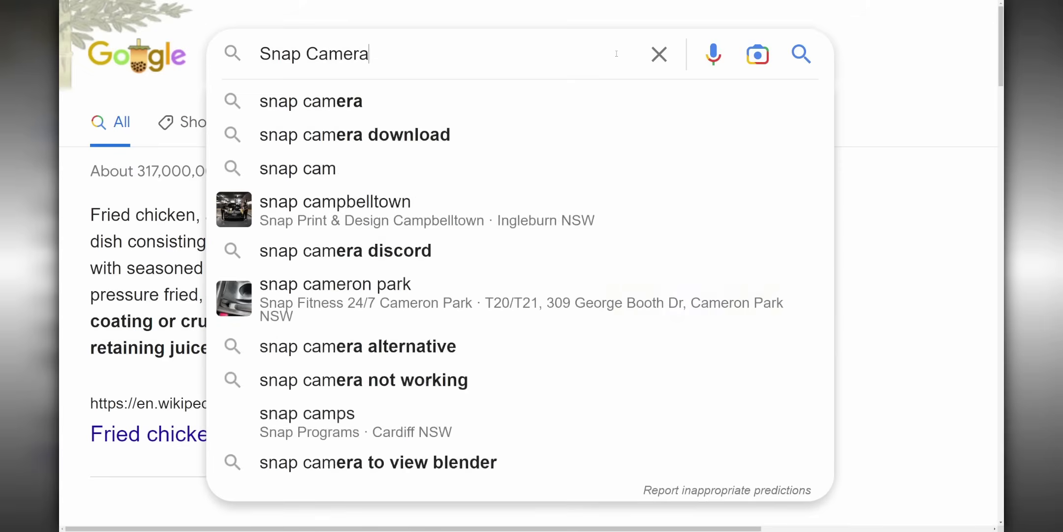
key("Return")
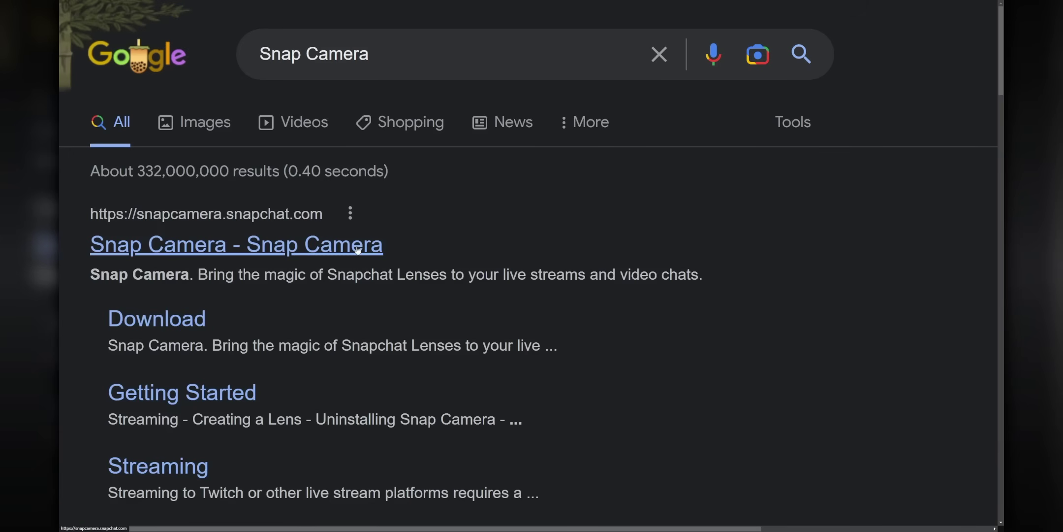
left_click(358, 246)
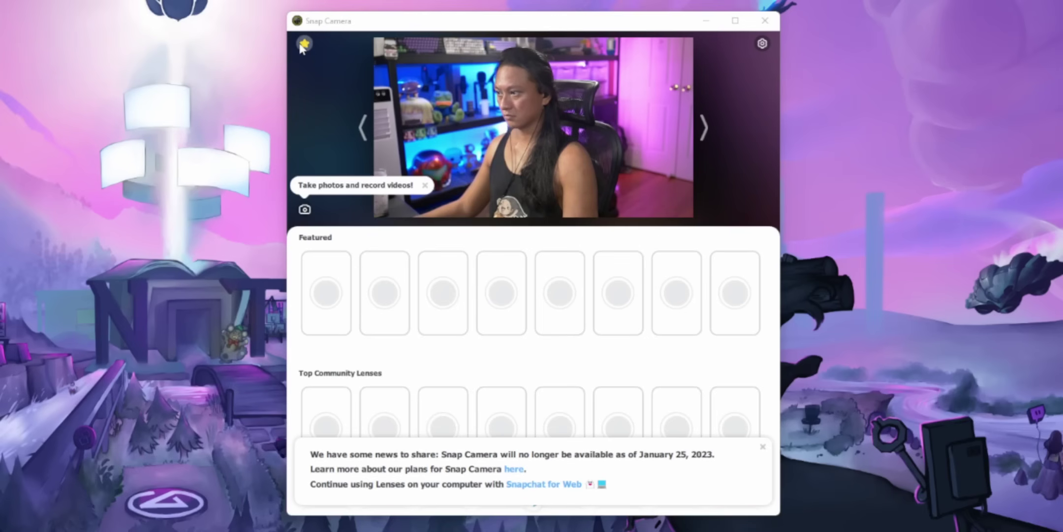
Show the Favorites panel and scroll through its blank black lens tiles
left_click(304, 44)
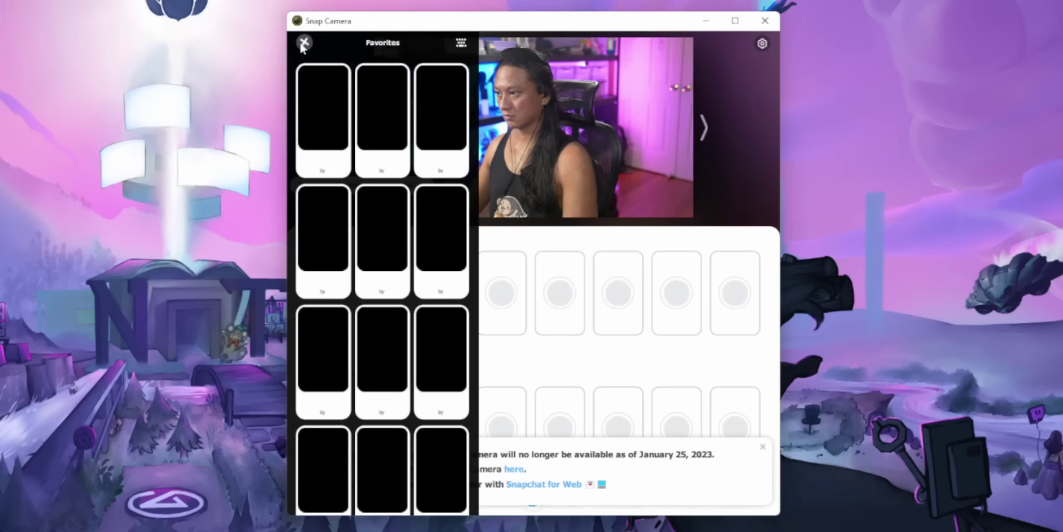
scroll(397, 210, "down", 1)
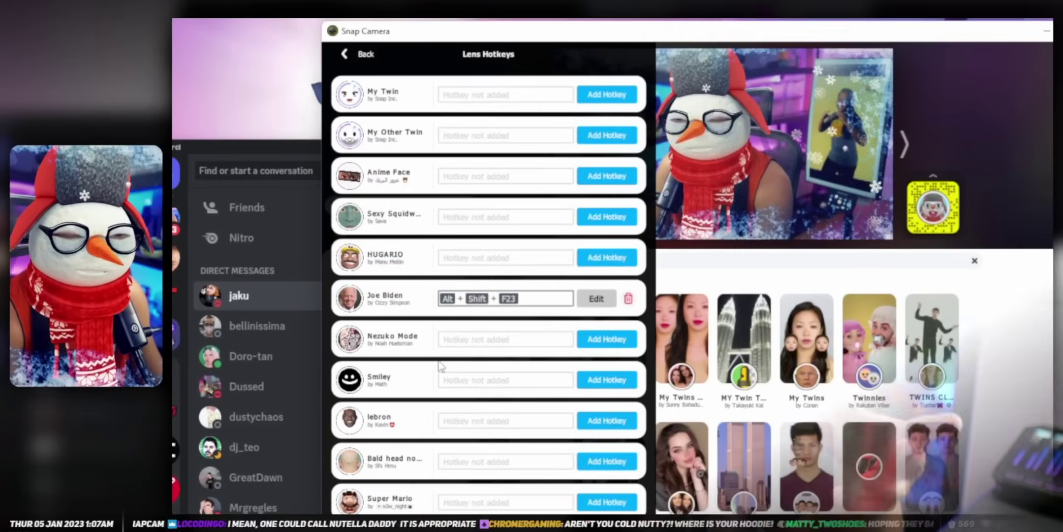
scroll(474, 386, "down", 3)
scroll(474, 385, "down", 3)
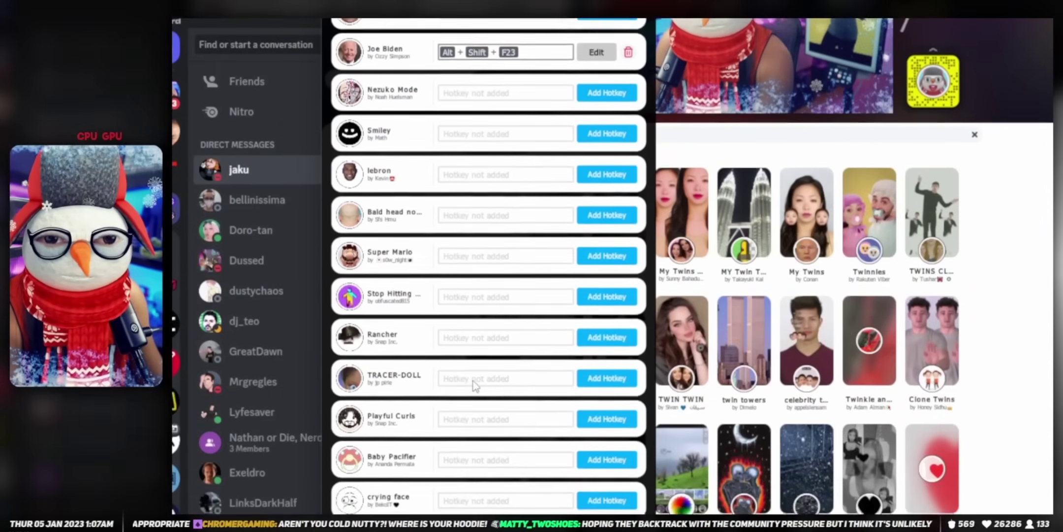
scroll(474, 385, "up", 3)
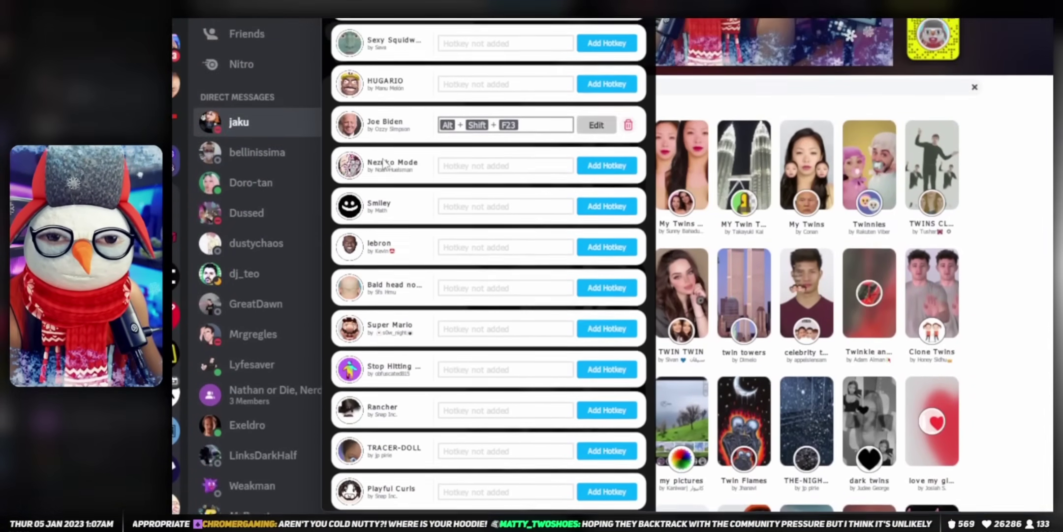
scroll(385, 162, "up", 3)
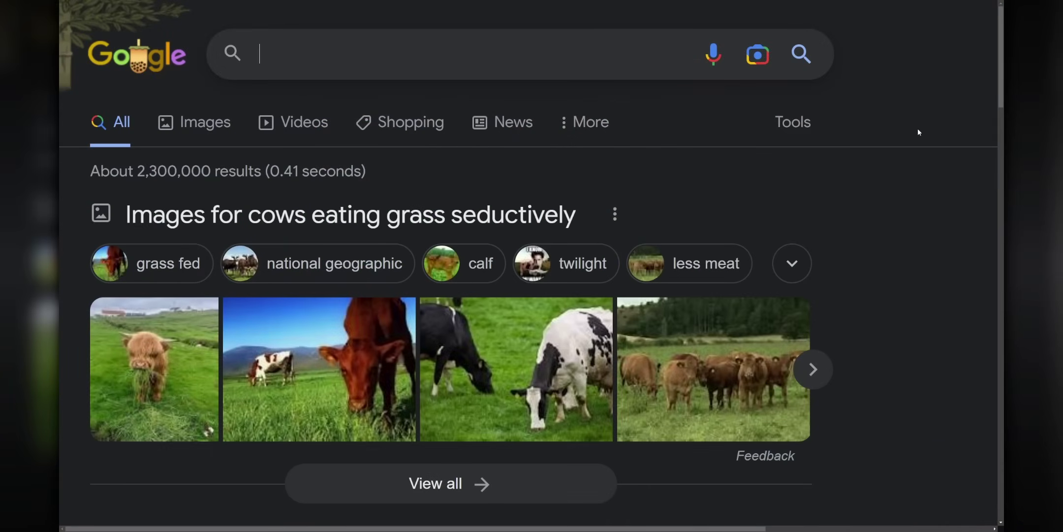
Search 'snap camera 1.21' and download the 1.21.0 Windows installer from Uptodown
type("snap camera 1.21")
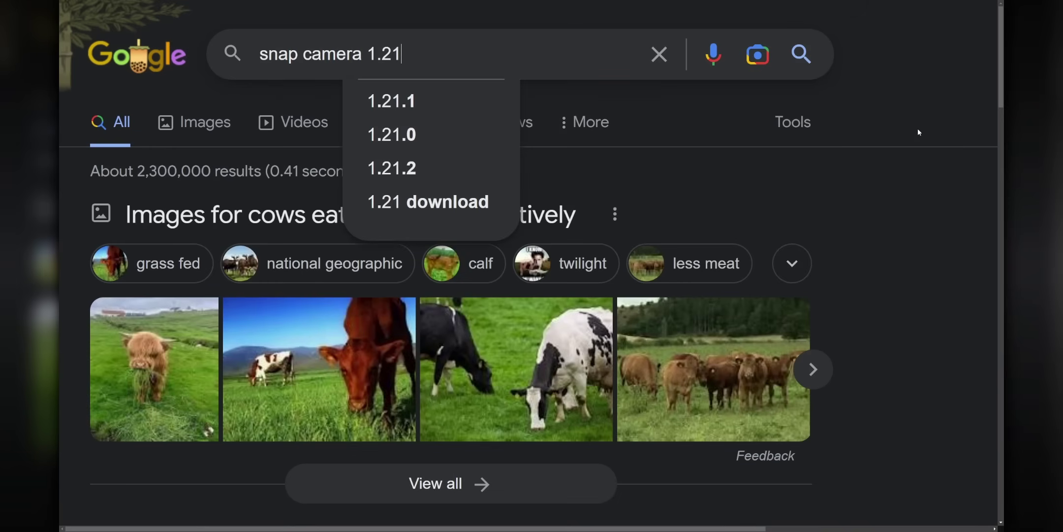
key("Return")
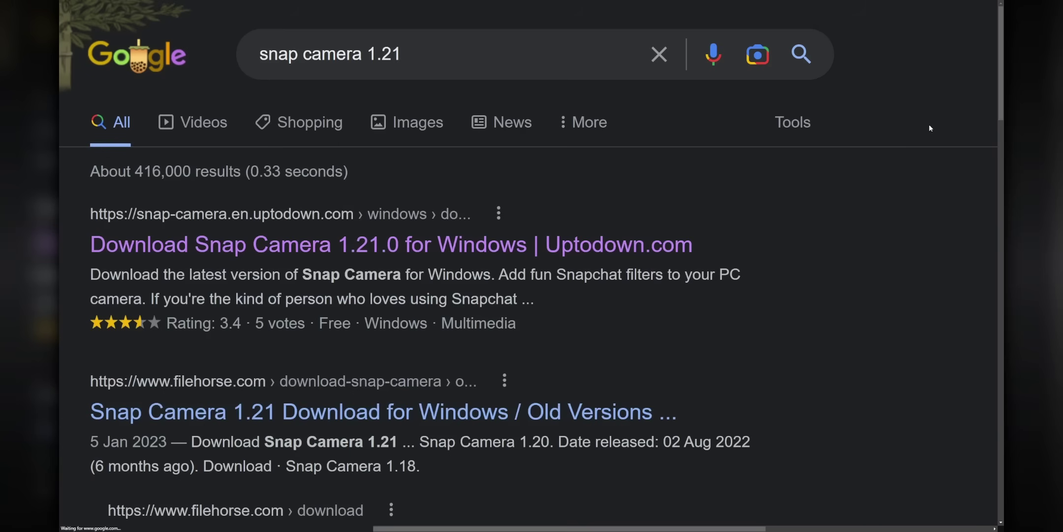
left_click(487, 254)
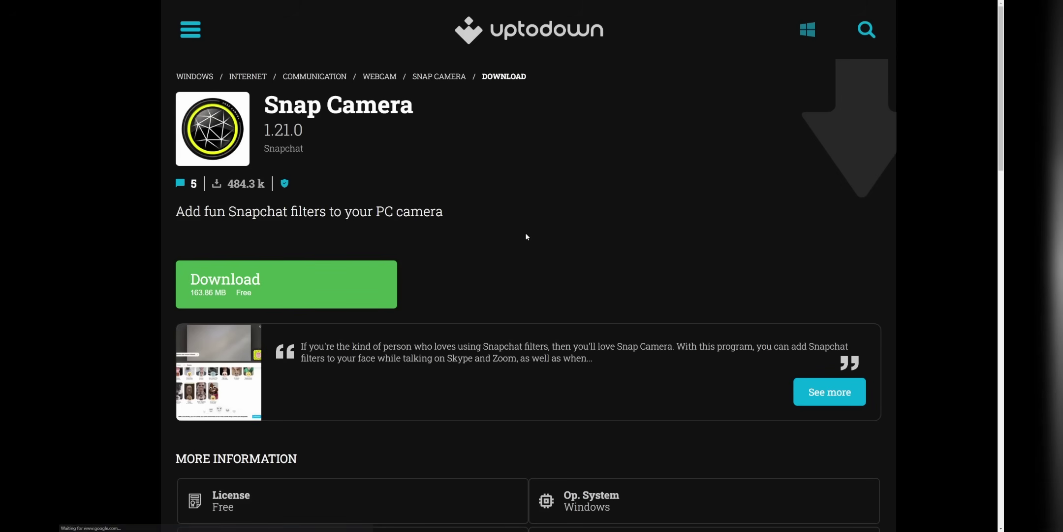
left_click(316, 281)
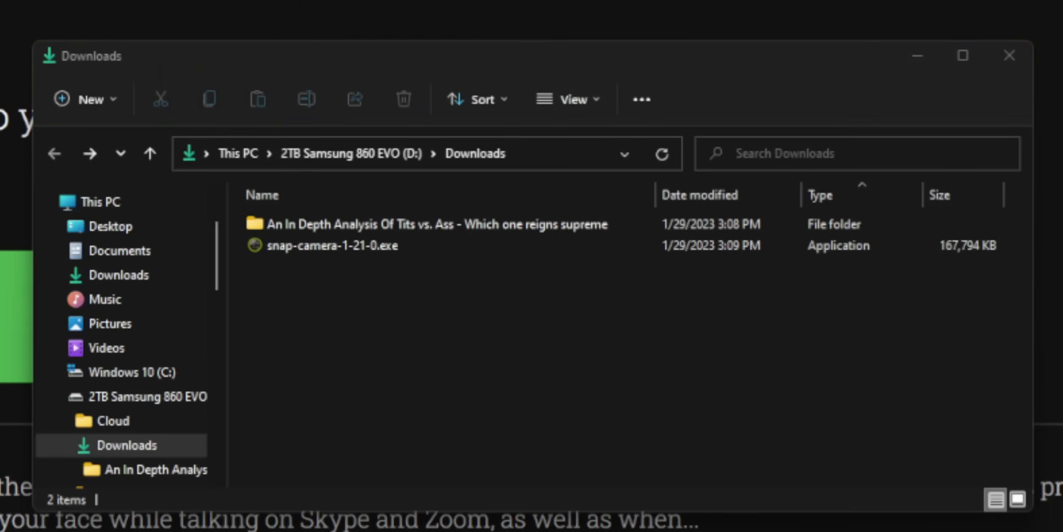
Select snap-camera-1-21-0.exe in the Downloads folder
left_click(399, 246)
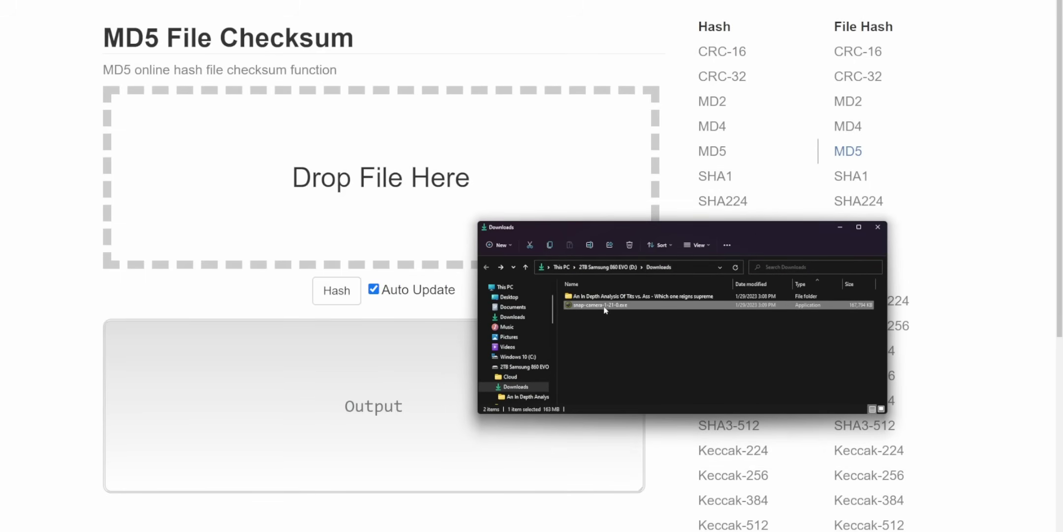
Drop the Snap Camera installer onto the page's hash-check zone
left_click_drag(605, 309, 349, 199)
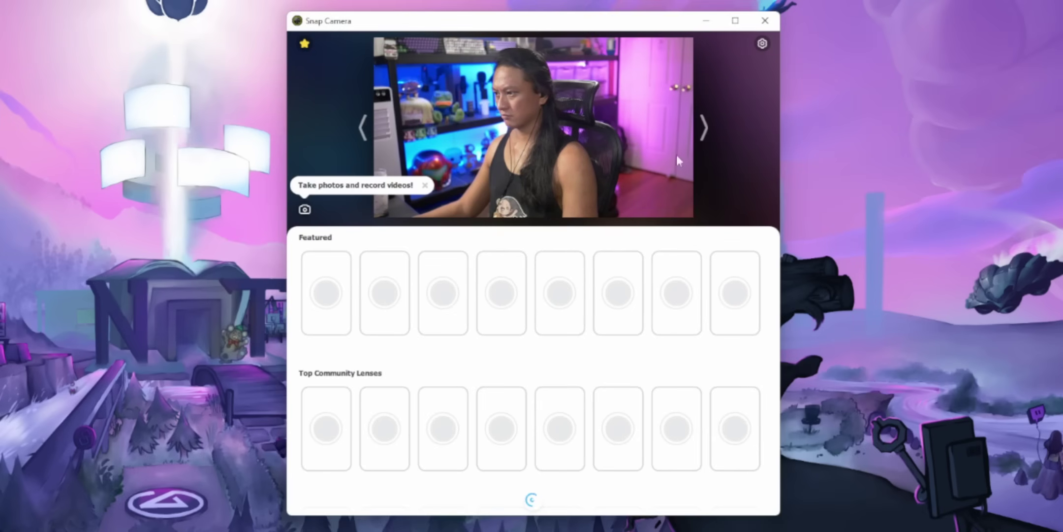
left_click(305, 44)
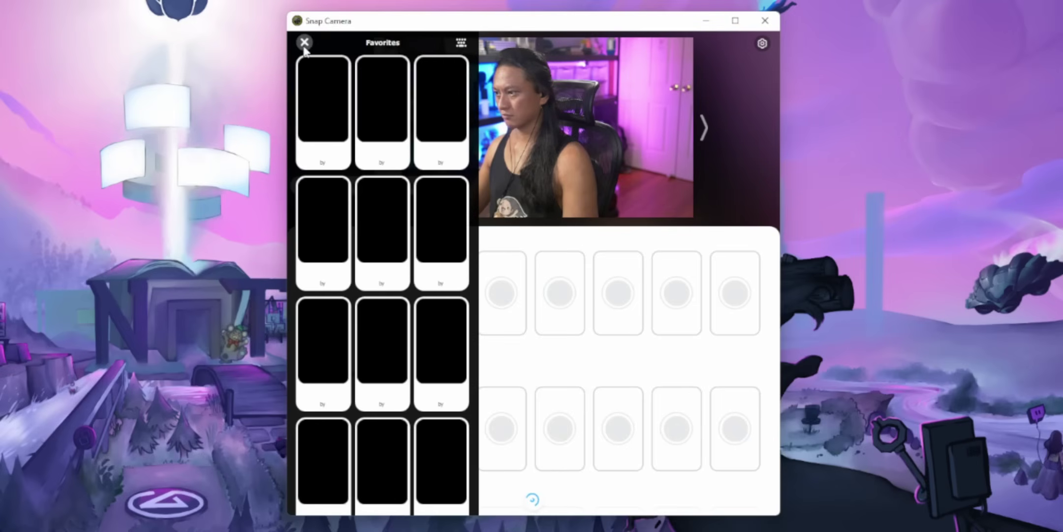
left_click(304, 44)
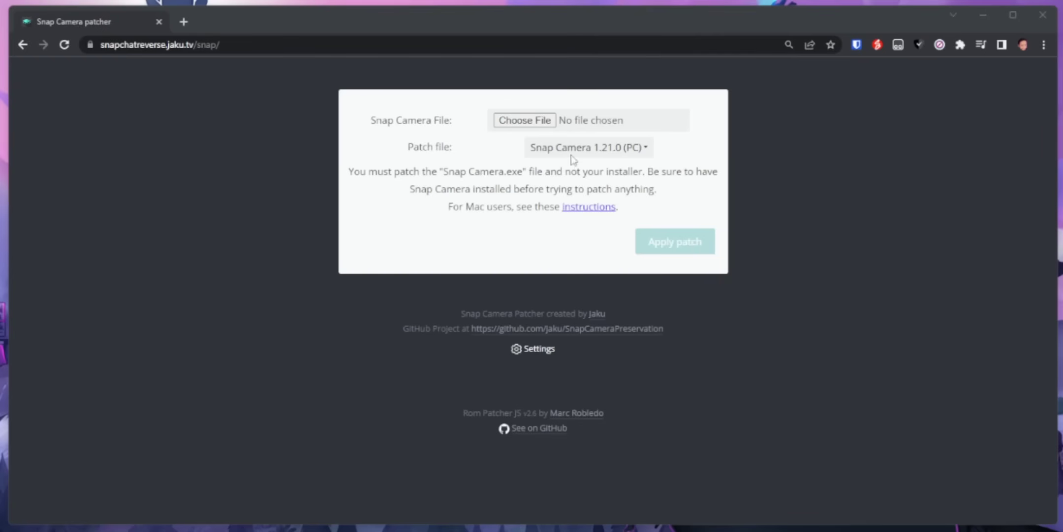
Patch C:\Program Files\Snap Inc\Snap Camera\Snap Camera.exe into Snap Camera (patched).exe
left_click(540, 120)
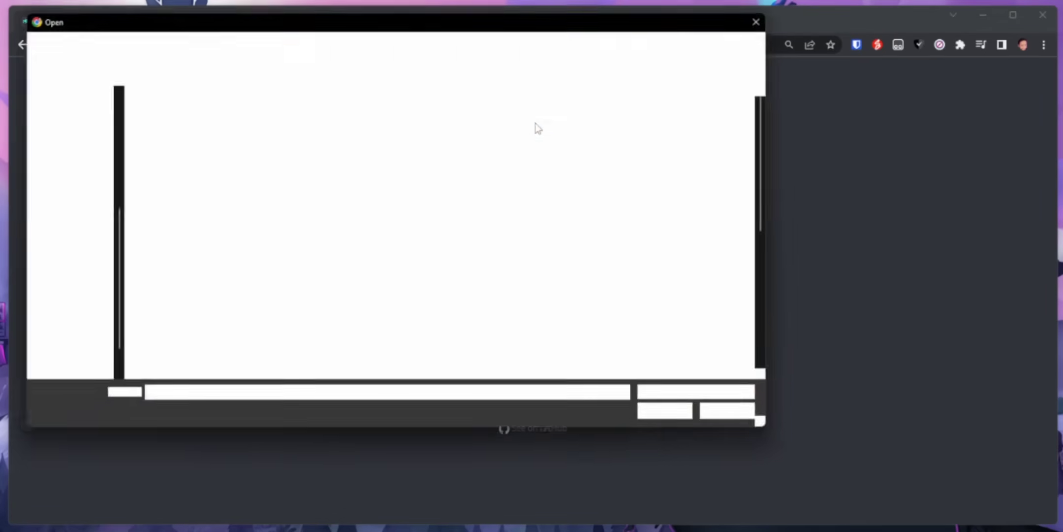
scroll(317, 237, "down", 10)
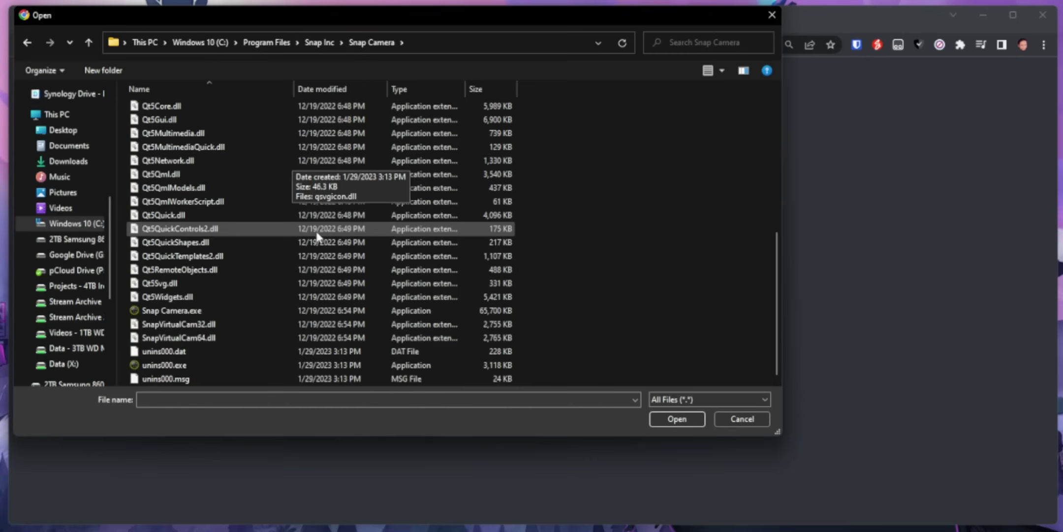
left_click(203, 312)
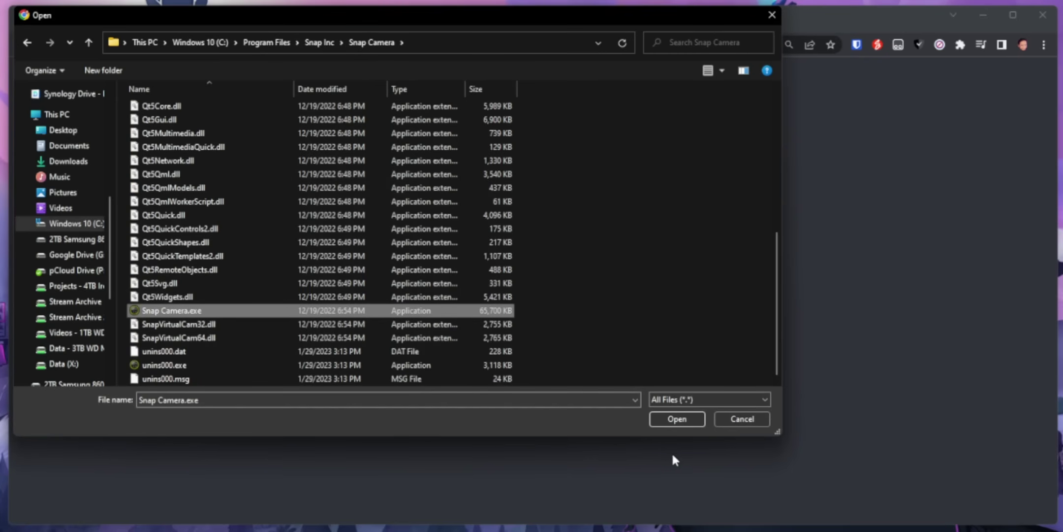
left_click(688, 418)
left_click(699, 241)
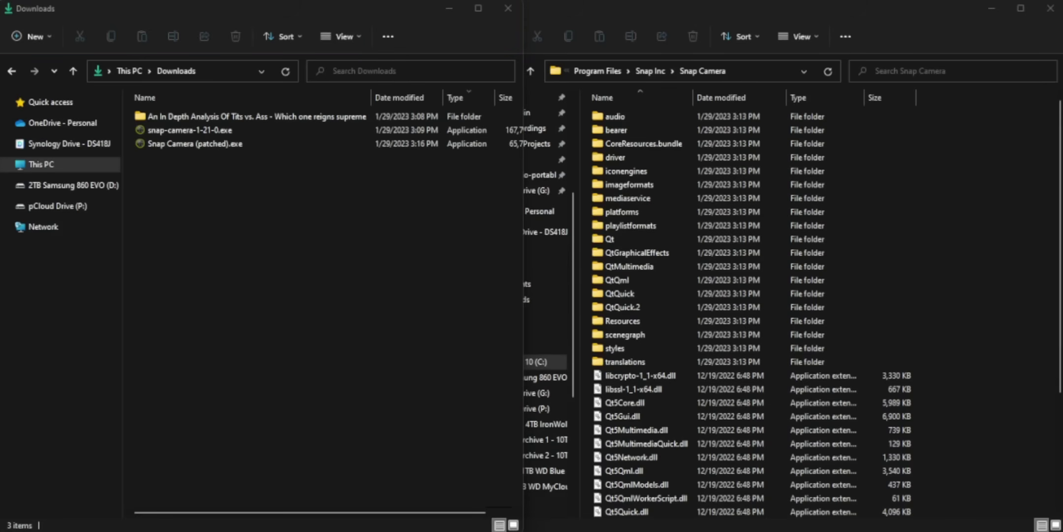
Rename the installed Snap Camera.exe to Snap Camera.exe.original
left_click(996, 364)
scroll(995, 365, "down", 5)
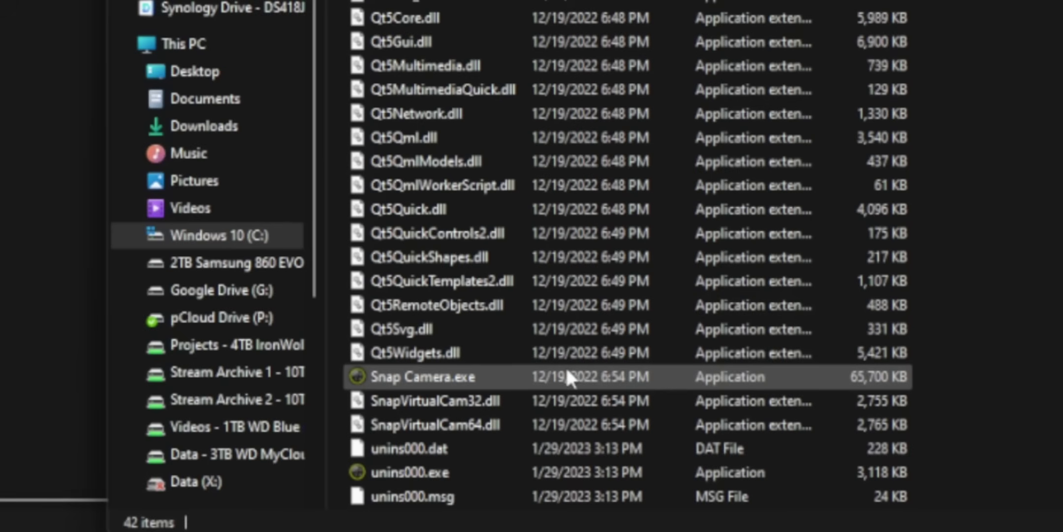
left_click(569, 378)
key("F2")
key("End")
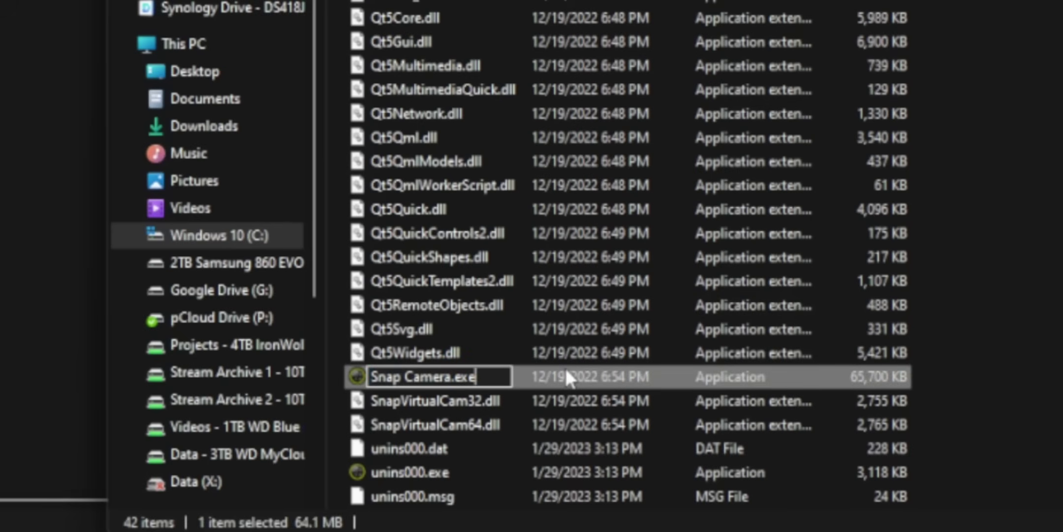
type(".original")
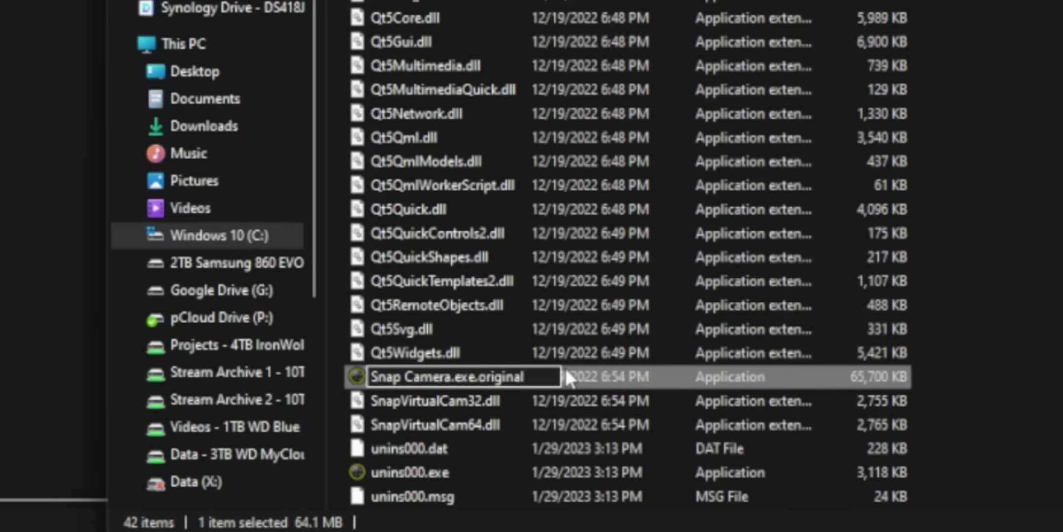
key("Return")
key("Return")
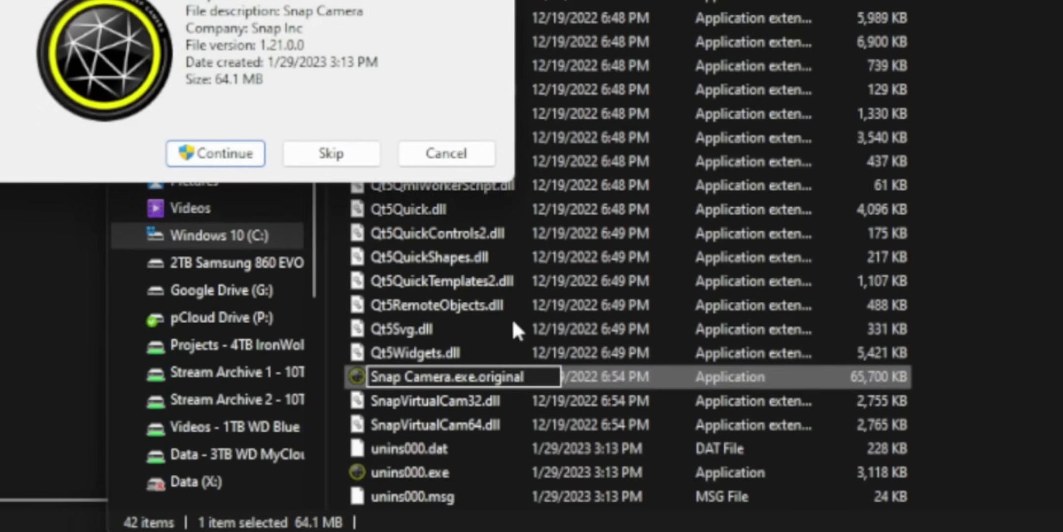
Copy Snap Camera (patched).exe into the Snap Camera folder and rename it Snap Camera.exe
key("Return")
left_click_drag(177, 144, 990, 414)
key("Return")
key("F2")
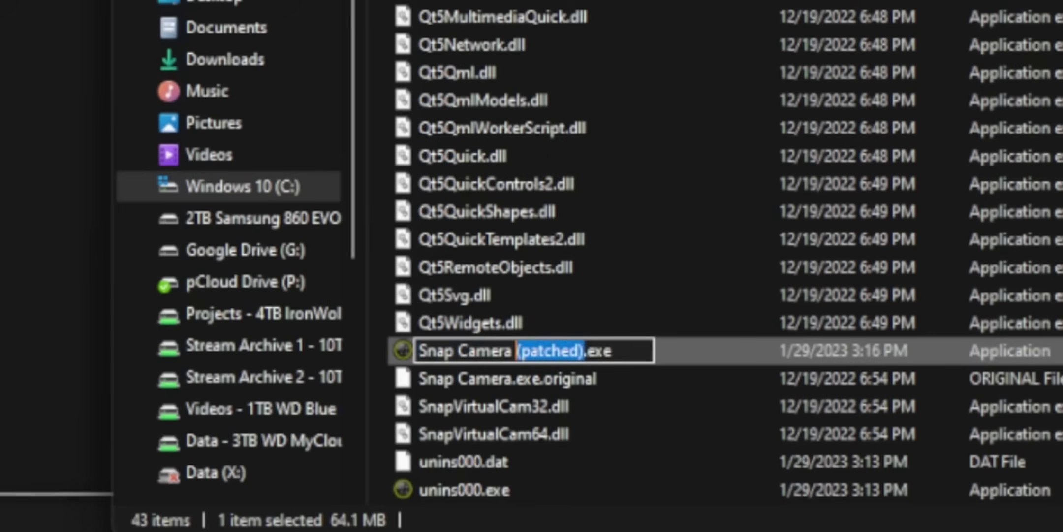
key("Return")
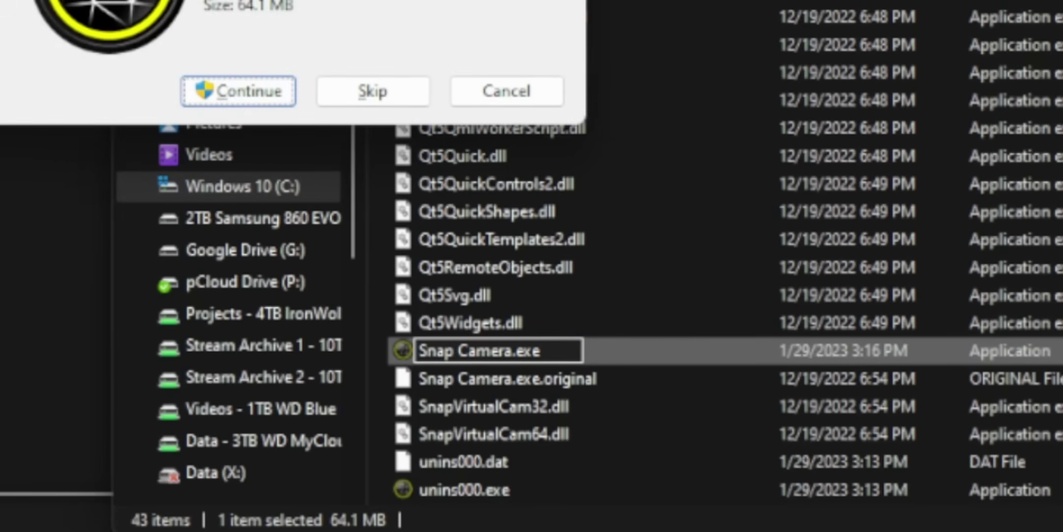
key("Return")
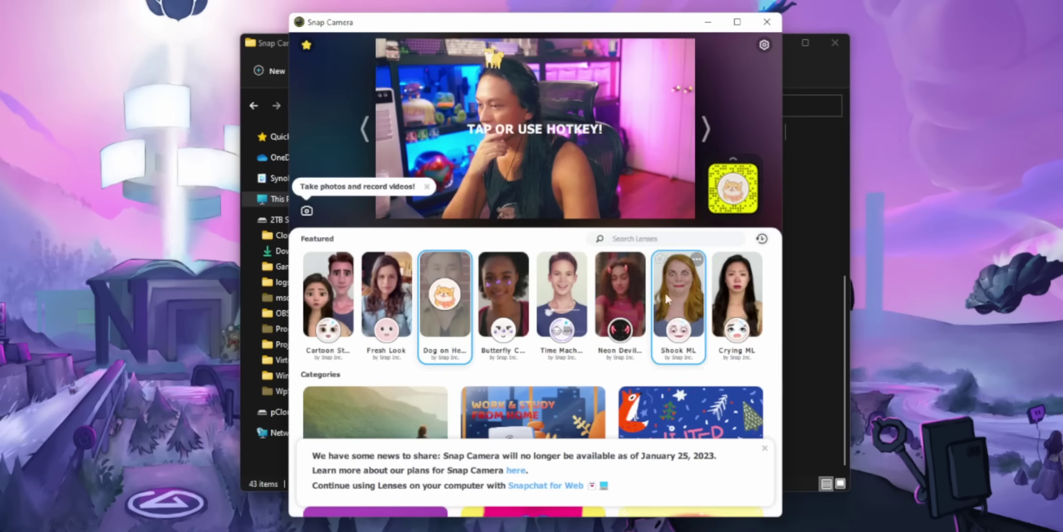
Apply the Crying ML lens from the Featured row
left_click(741, 315)
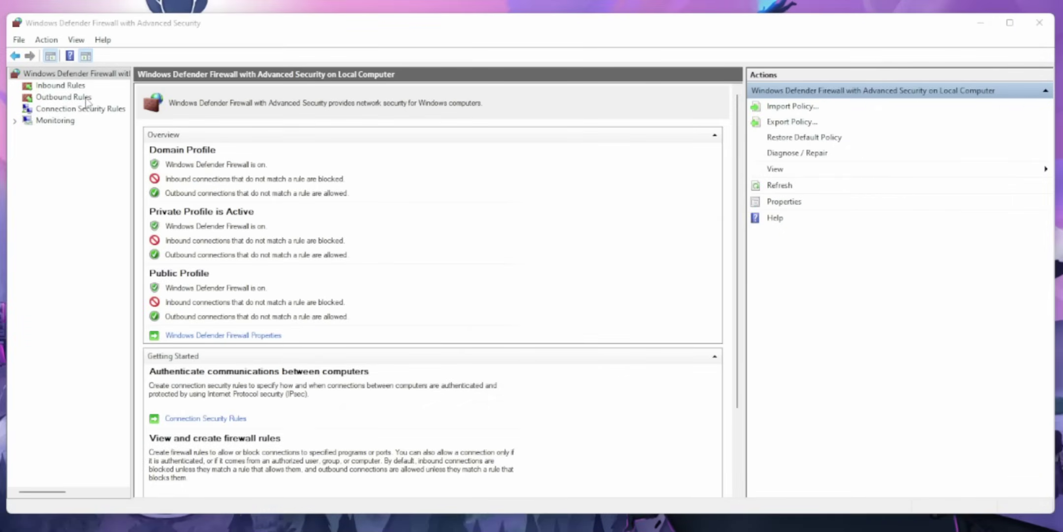
Delete the outbound firewall rule that blocks Snap Camera
left_click(87, 98)
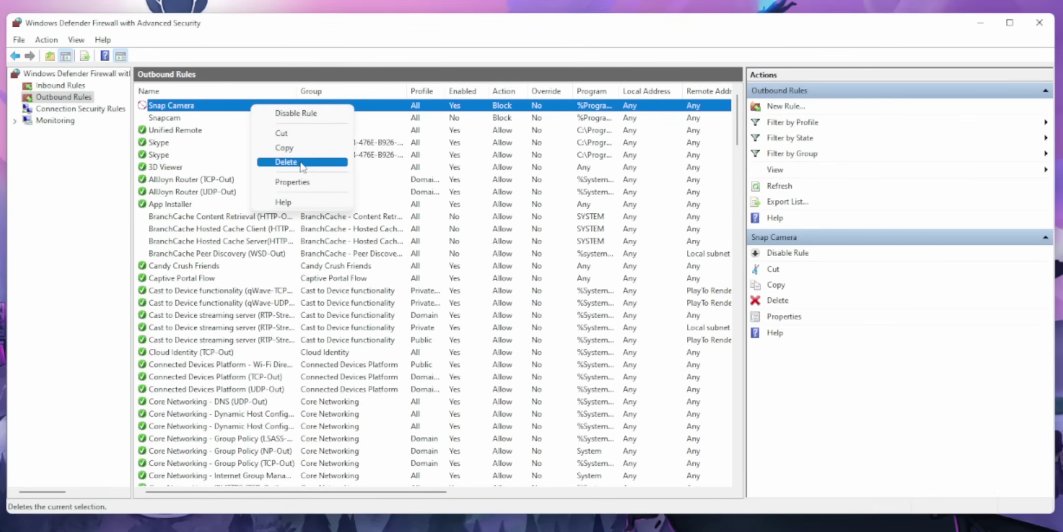
left_click(302, 162)
left_click(553, 310)
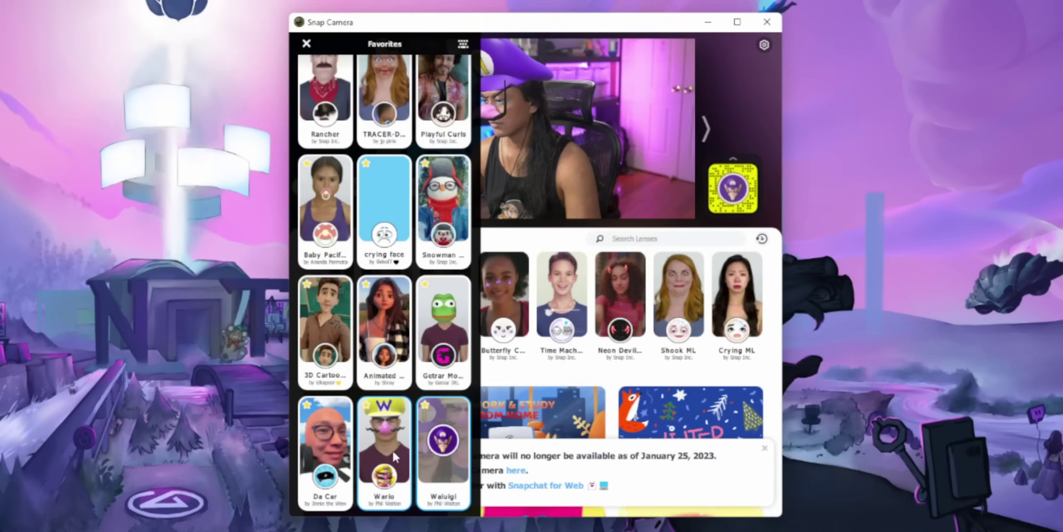
Apply the Wario favorite lens and close the Favorites panel
left_click(390, 458)
left_click(538, 240)
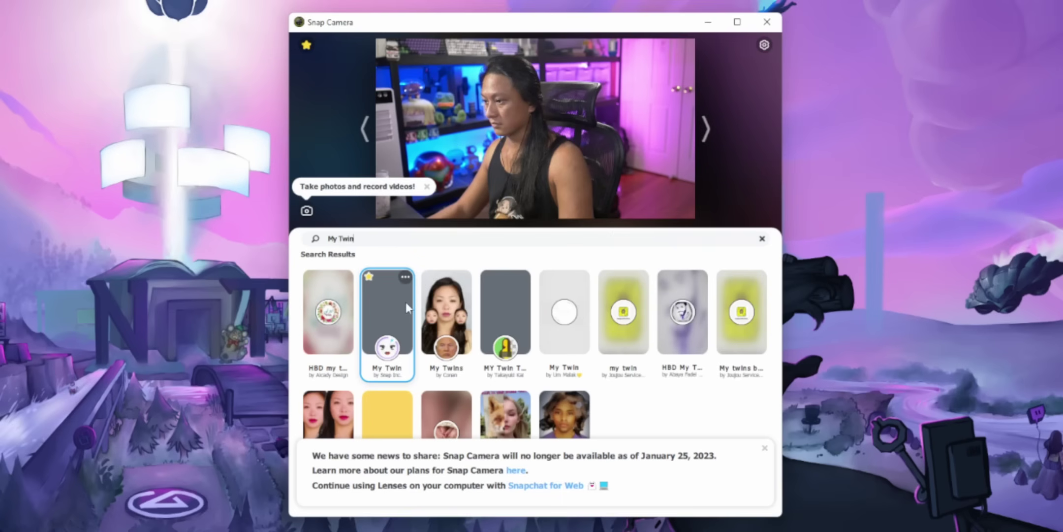
Apply the My Twin lens by Snap Inc. from the lens search results
left_click(405, 302)
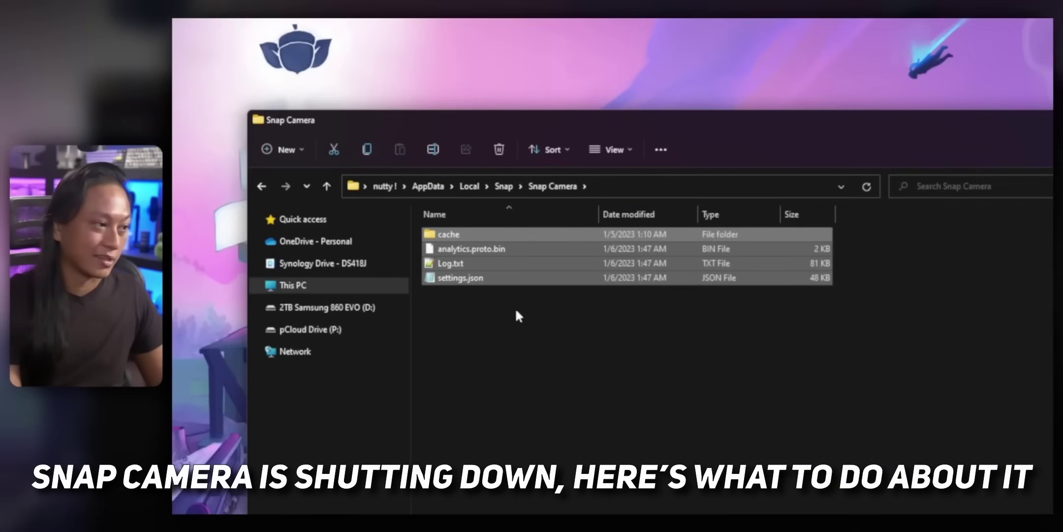
Open settings.json in Notepad, look through it, and close it
double_click(475, 278)
scroll(926, 274, "down", 10)
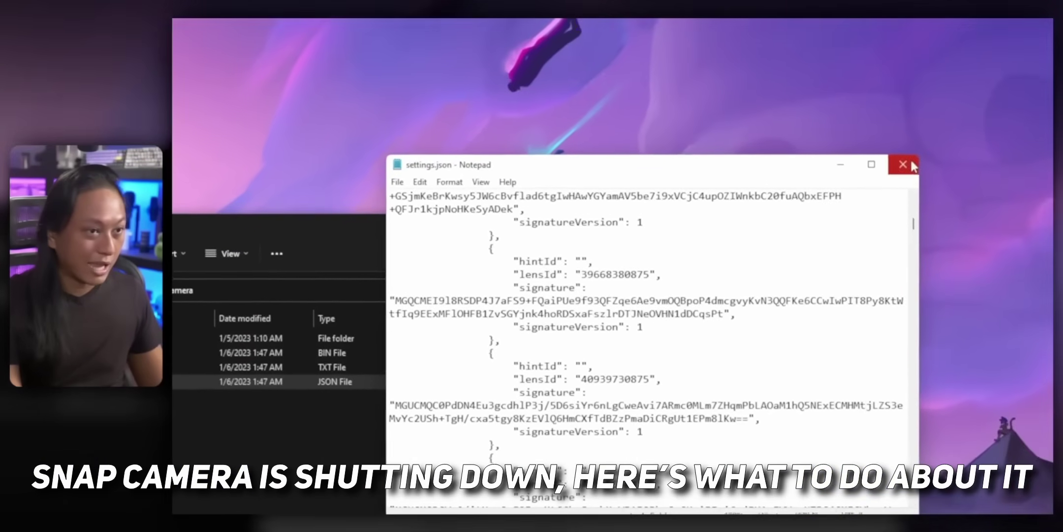
left_click(961, 173)
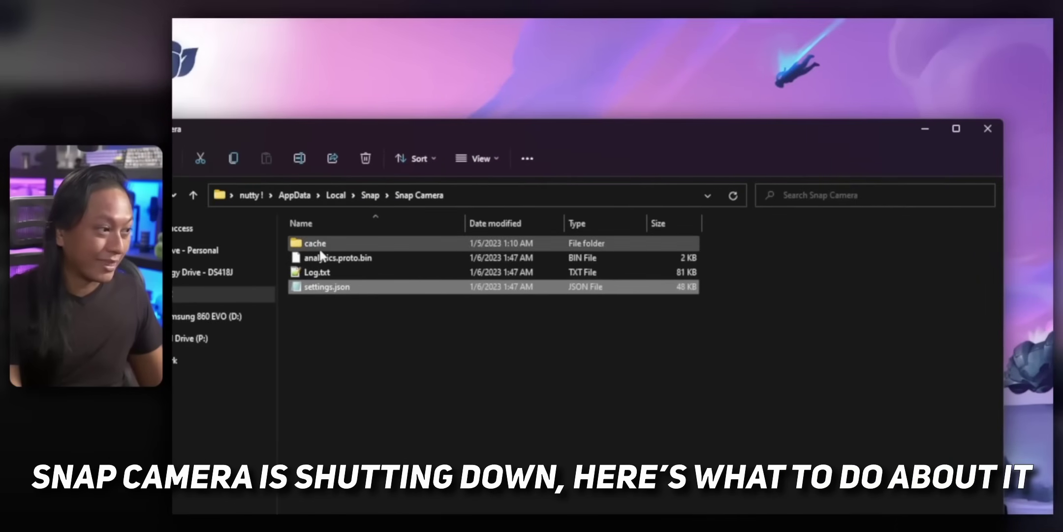
Go into cache\lenses and box-select the top numbered lens folders
double_click(197, 249)
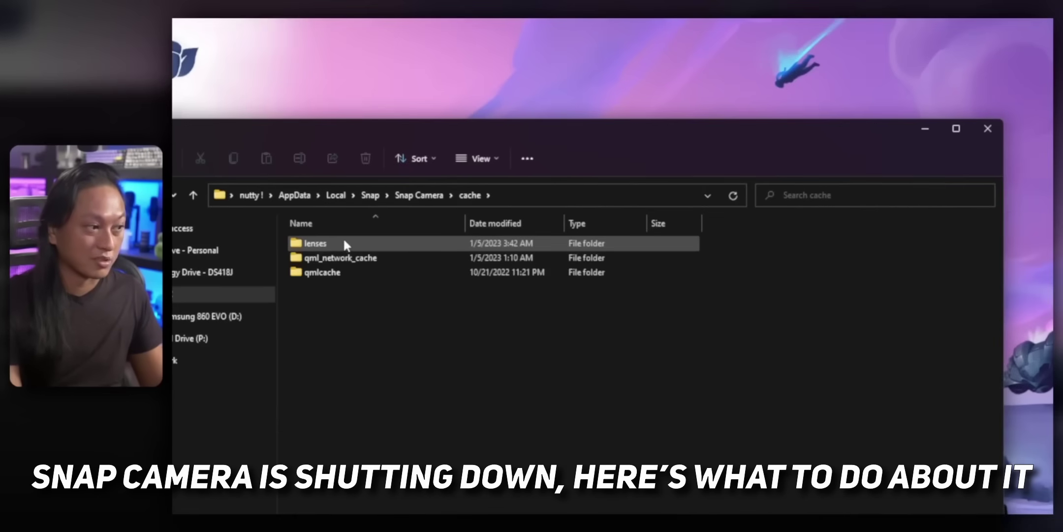
double_click(343, 243)
left_click_drag(730, 241, 483, 403)
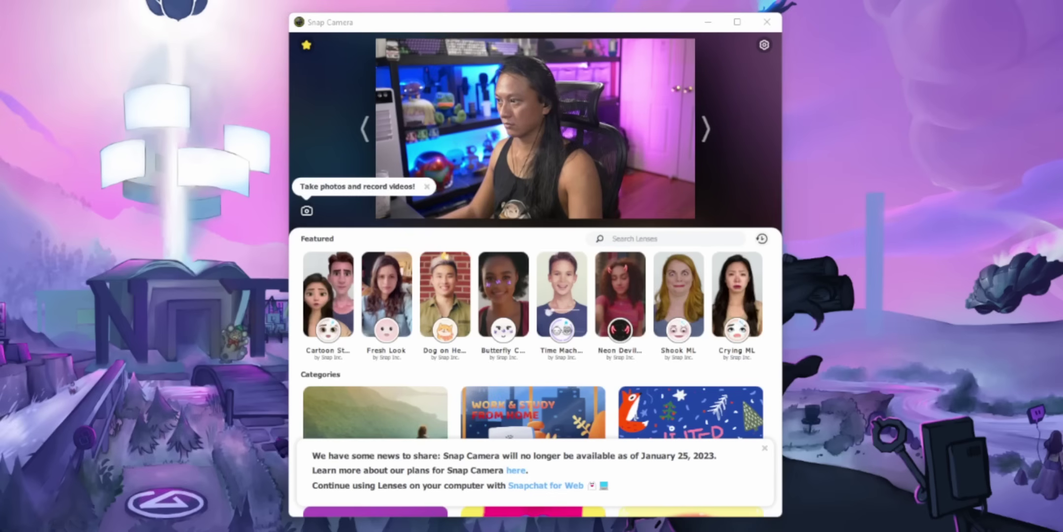
Assign the HUGARIO lens the hotkey Ctrl+Alt+Shift+F1 in Lens Hotkeys and save it
left_click(307, 44)
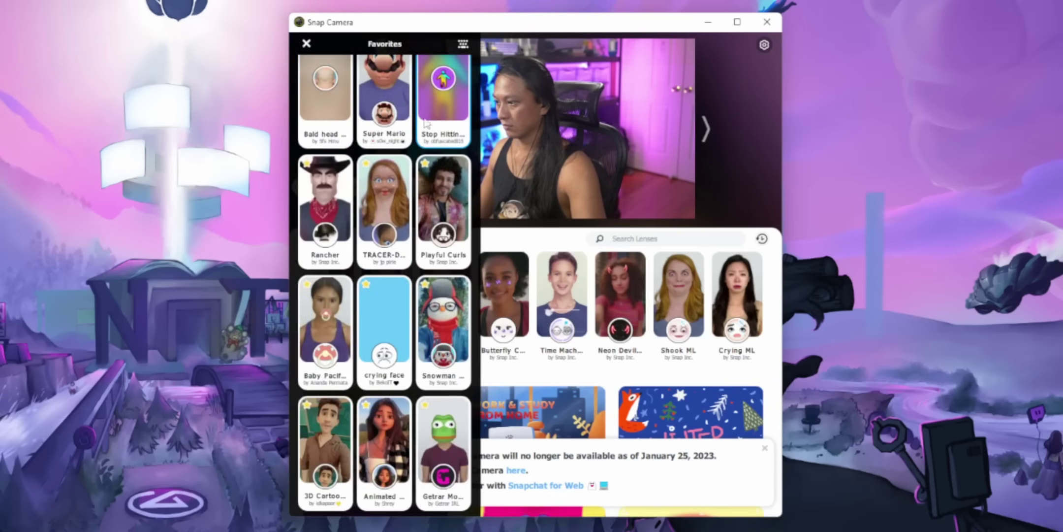
left_click(463, 44)
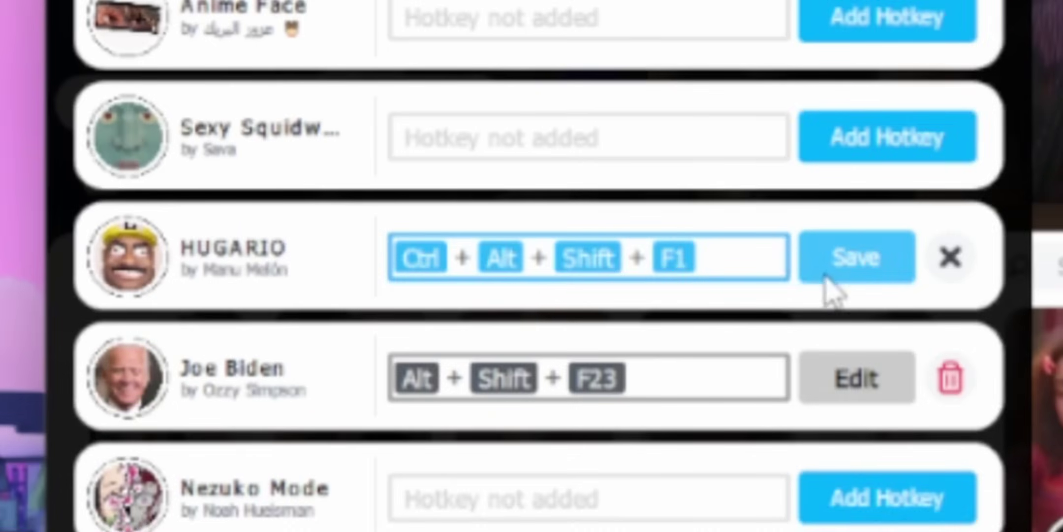
left_click(901, 276)
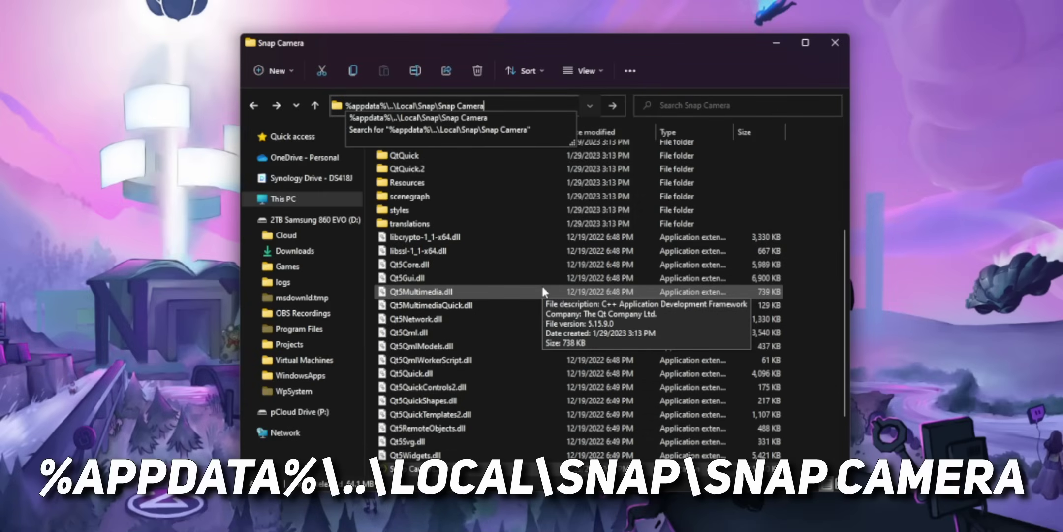
Go to %appdata%\..\Local\Snap\Snap Camera in File Explorer and scroll to the top of its contents
key("Return")
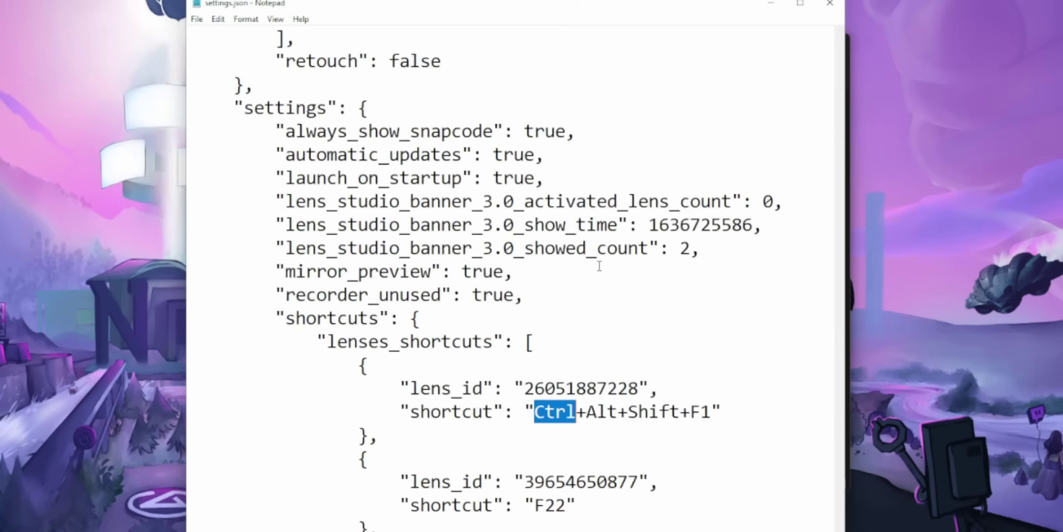
scroll(646, 254, "up", 8)
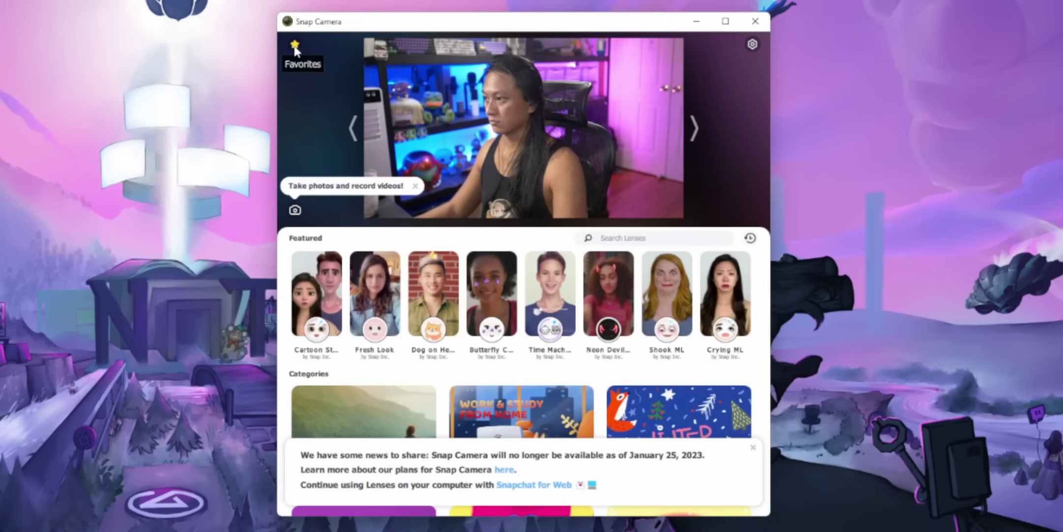
Show the Lens Hotkeys list under Favorites and select HUGARIO's F1 hotkey field
left_click(295, 47)
left_click(451, 44)
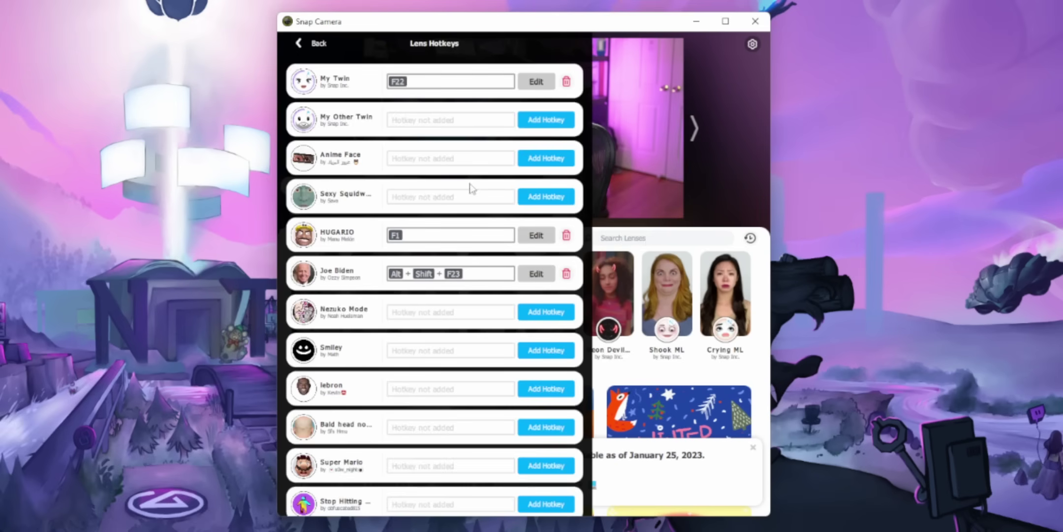
left_click(438, 235)
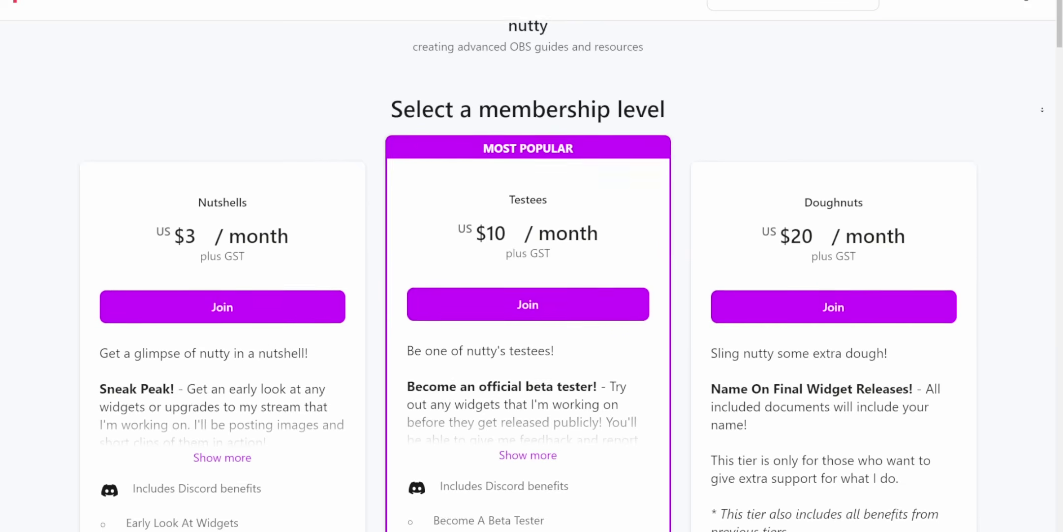
scroll(531, 295, "down", 1)
scroll(531, 295, "down", 2)
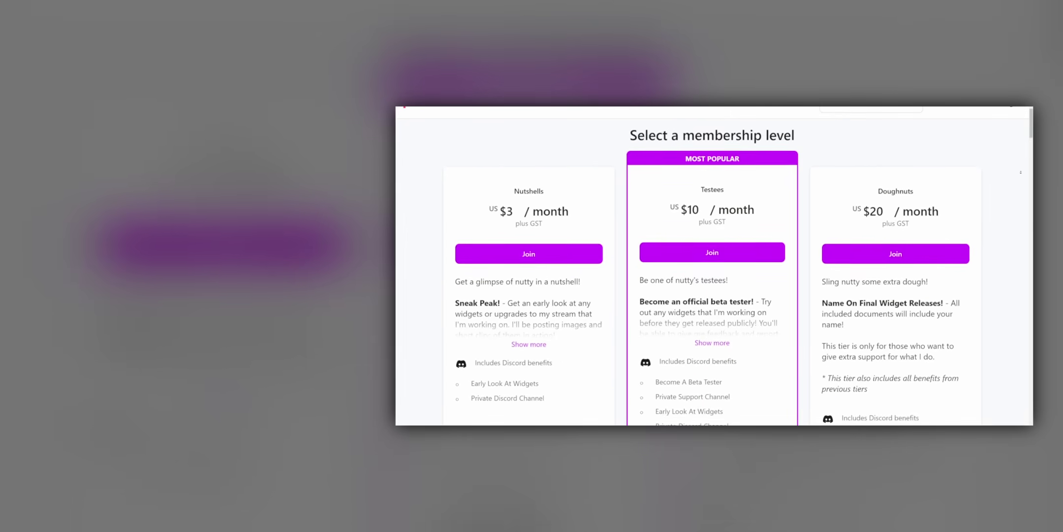
scroll(714, 266, "down", 1)
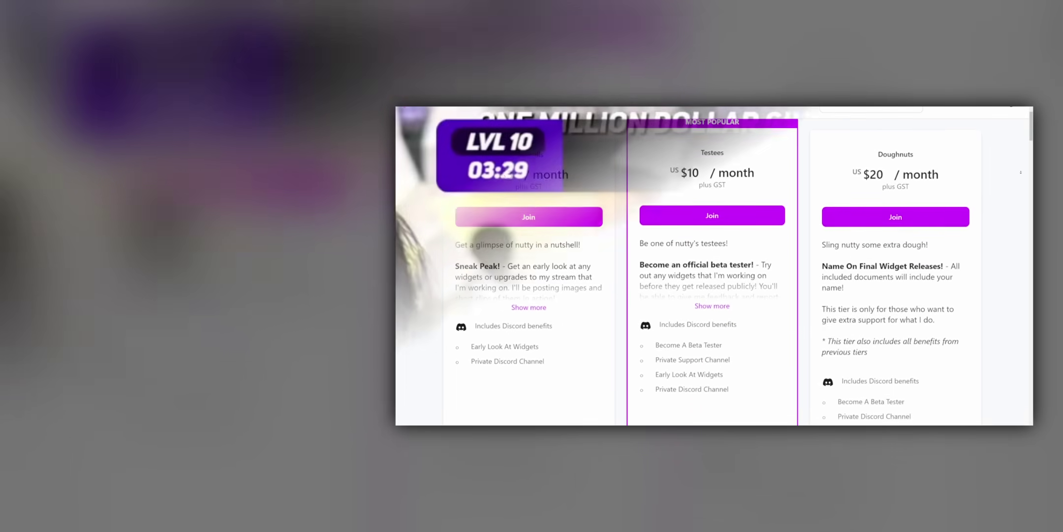